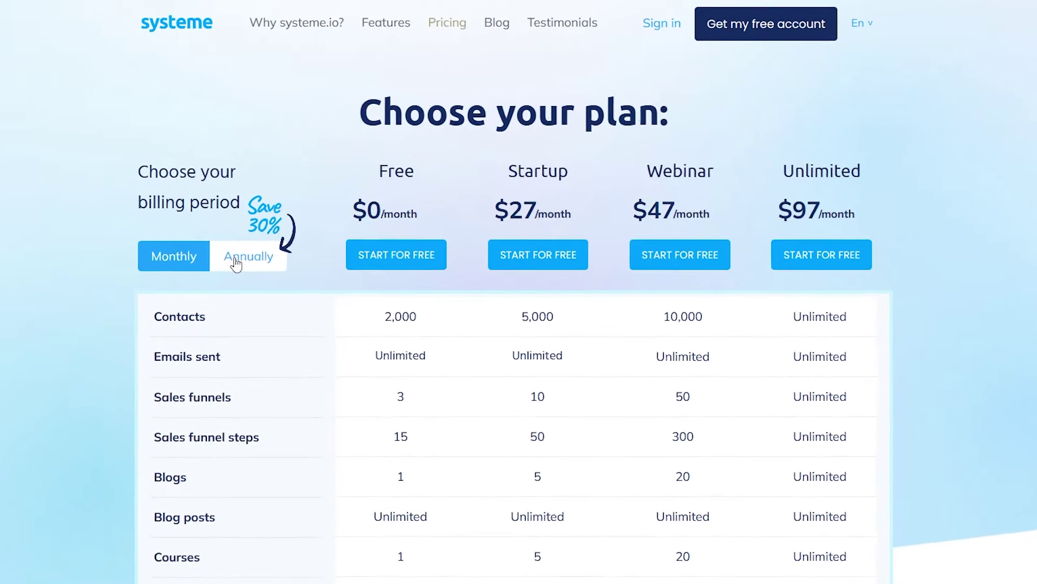
# Switch the pricing page to annual billing to show yearly prices for every plan.
pyautogui.click(235, 265)
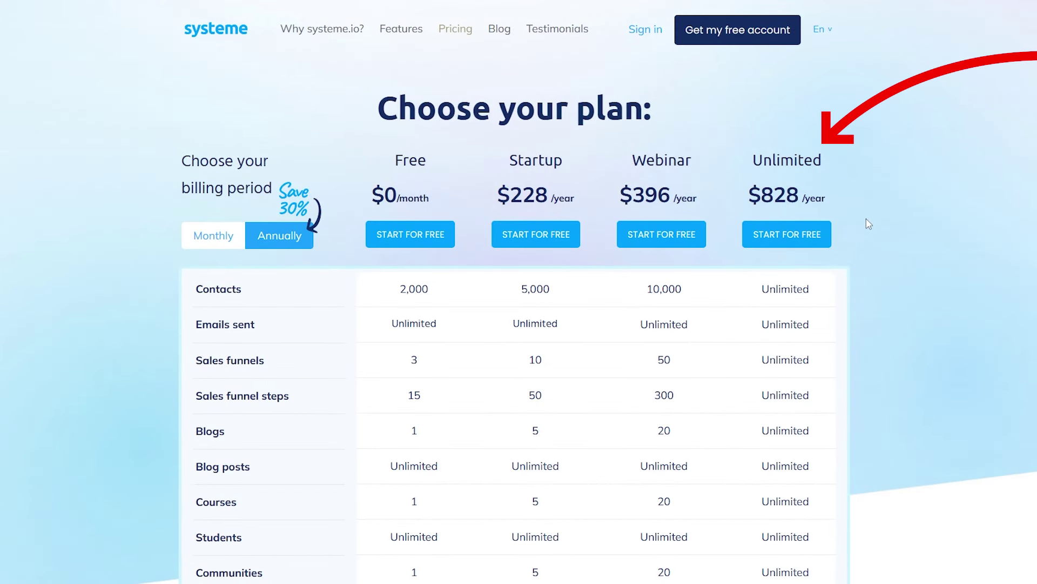
pyautogui.scroll(-5, 867, 223)
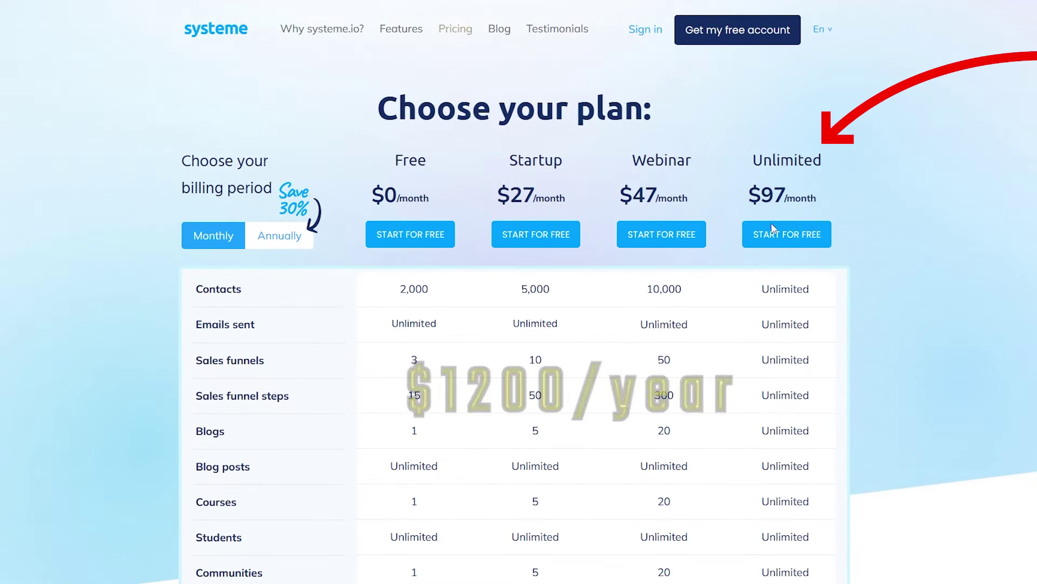
# Select Annually billing so Unlimited shows $828/year, saving $330.
pyautogui.click(260, 235)
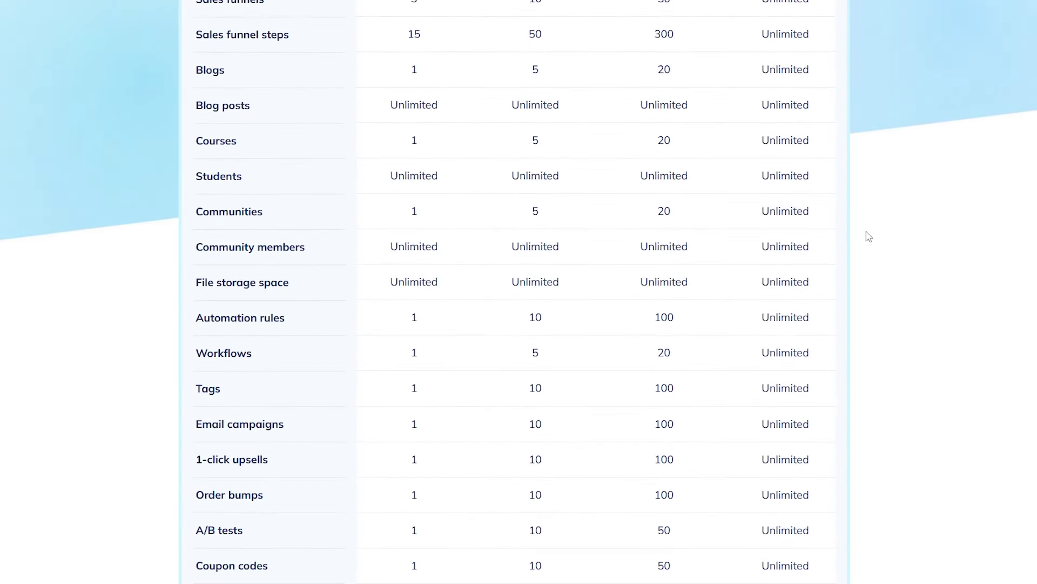
pyautogui.scroll(-3, 868, 236)
pyautogui.scroll(-5, 868, 236)
pyautogui.scroll(-2, 868, 236)
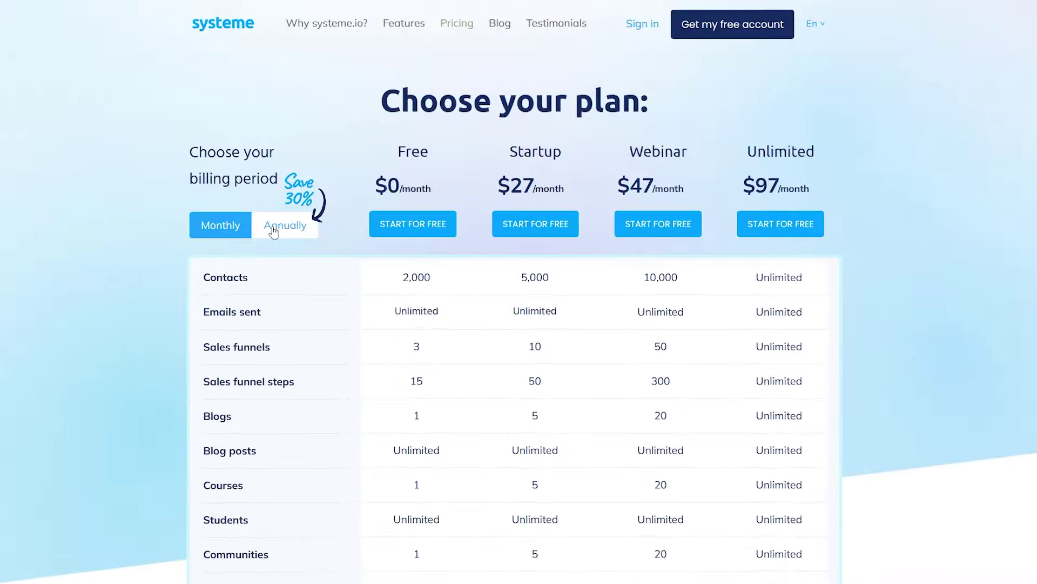
pyautogui.click(273, 232)
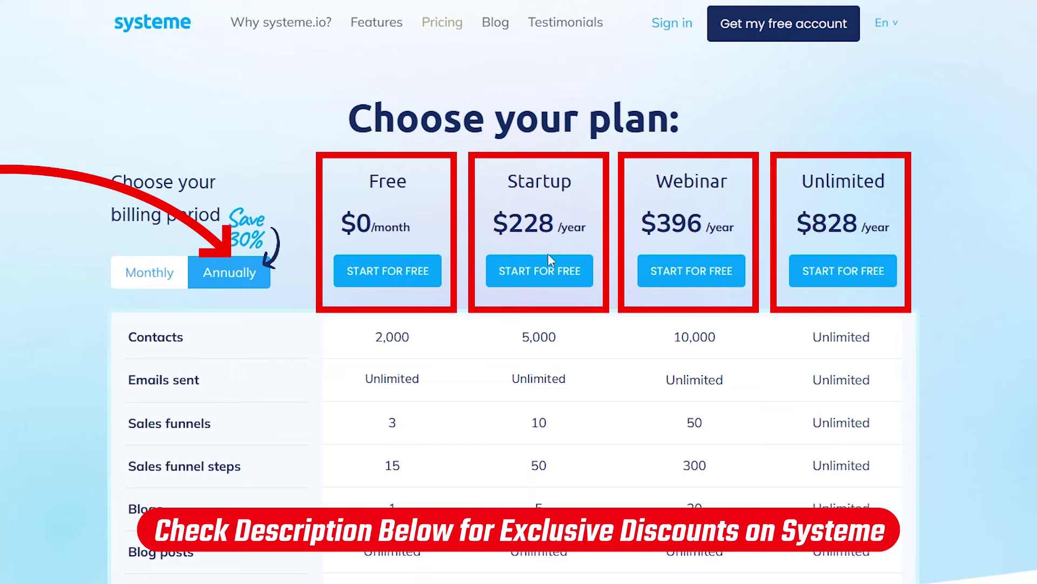